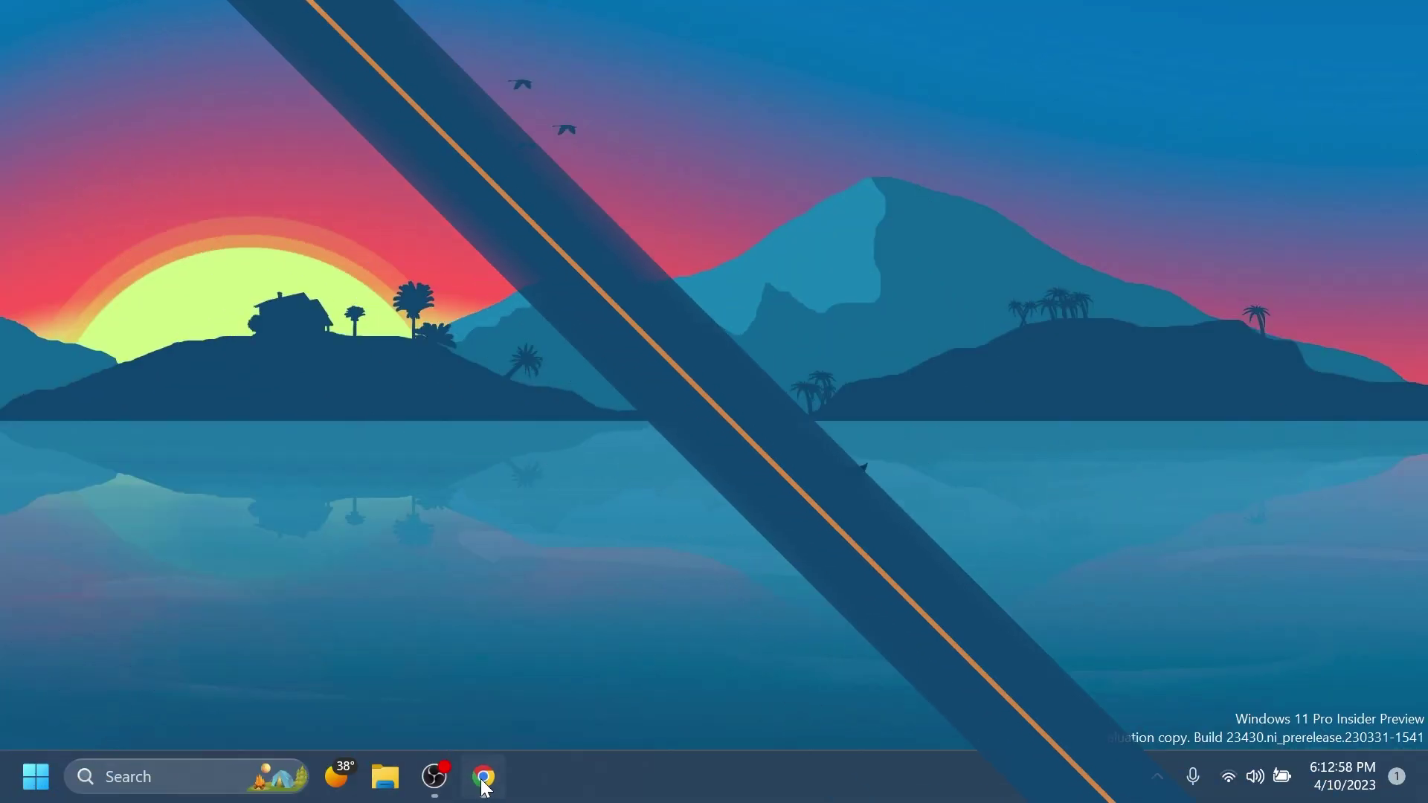
Bring up the ViVeTool releases page and scroll down to the v0.3.3 Assets list
click(483, 777)
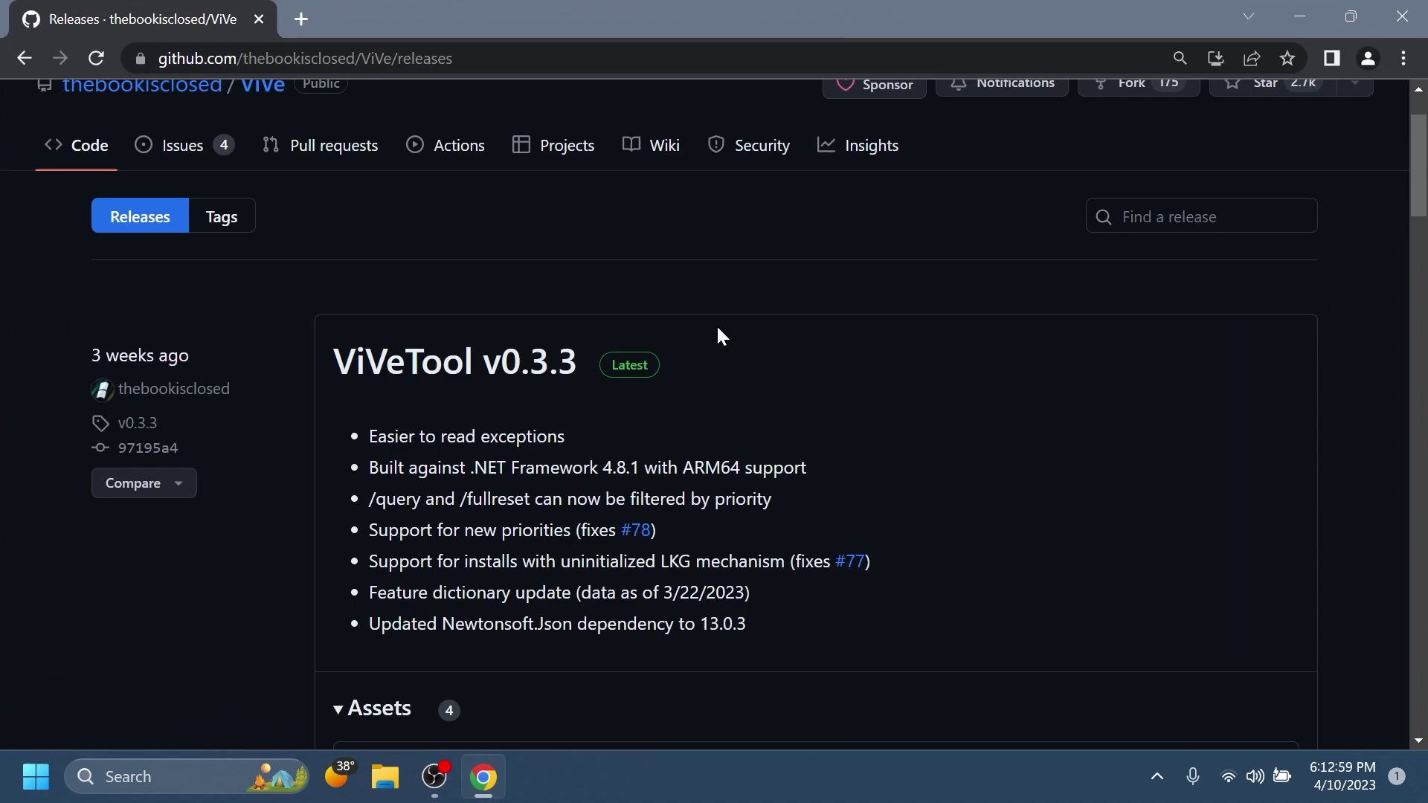
scroll(717, 324, down, 2)
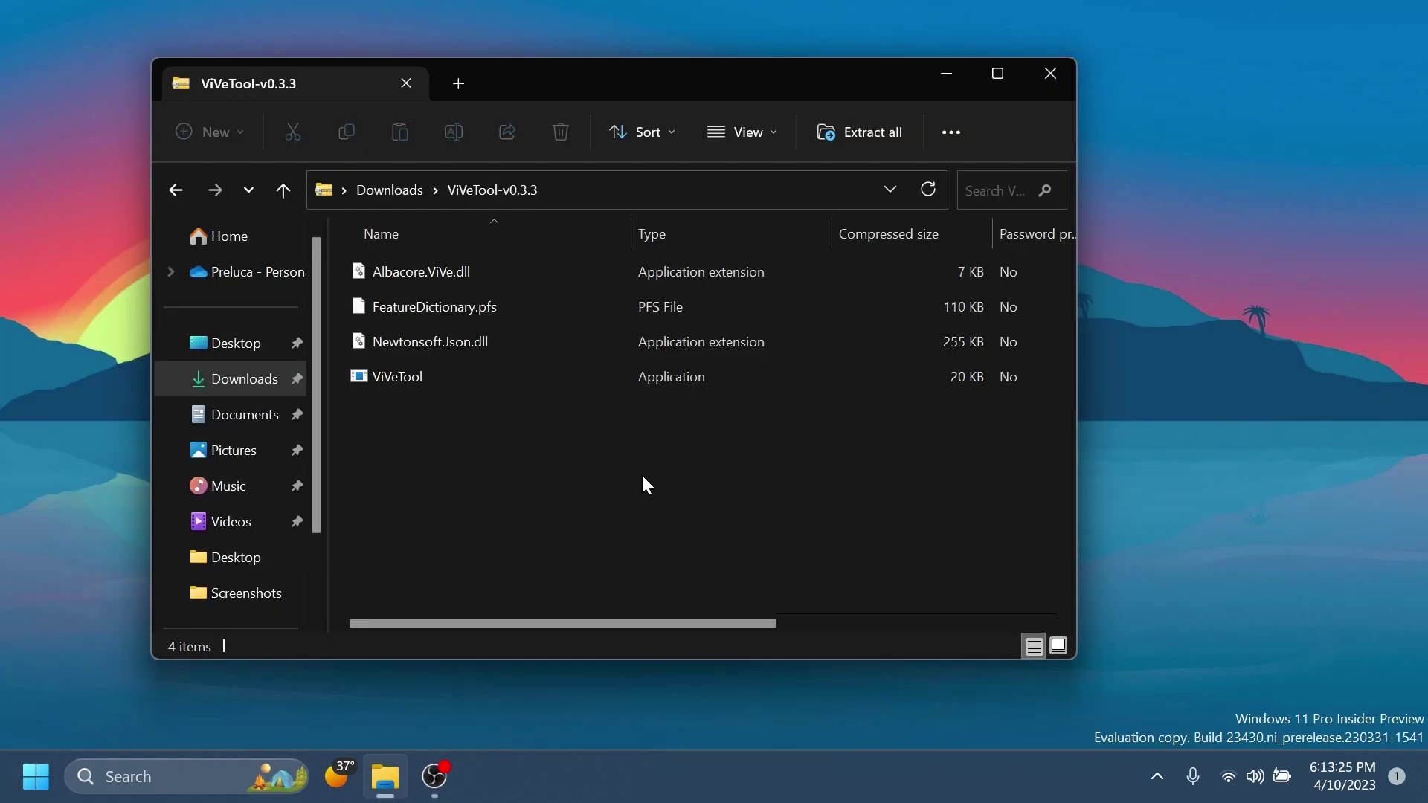
Extract the ViVeTool archive with C:\Windows\System32 chosen as the destination folder
click(855, 131)
click(951, 282)
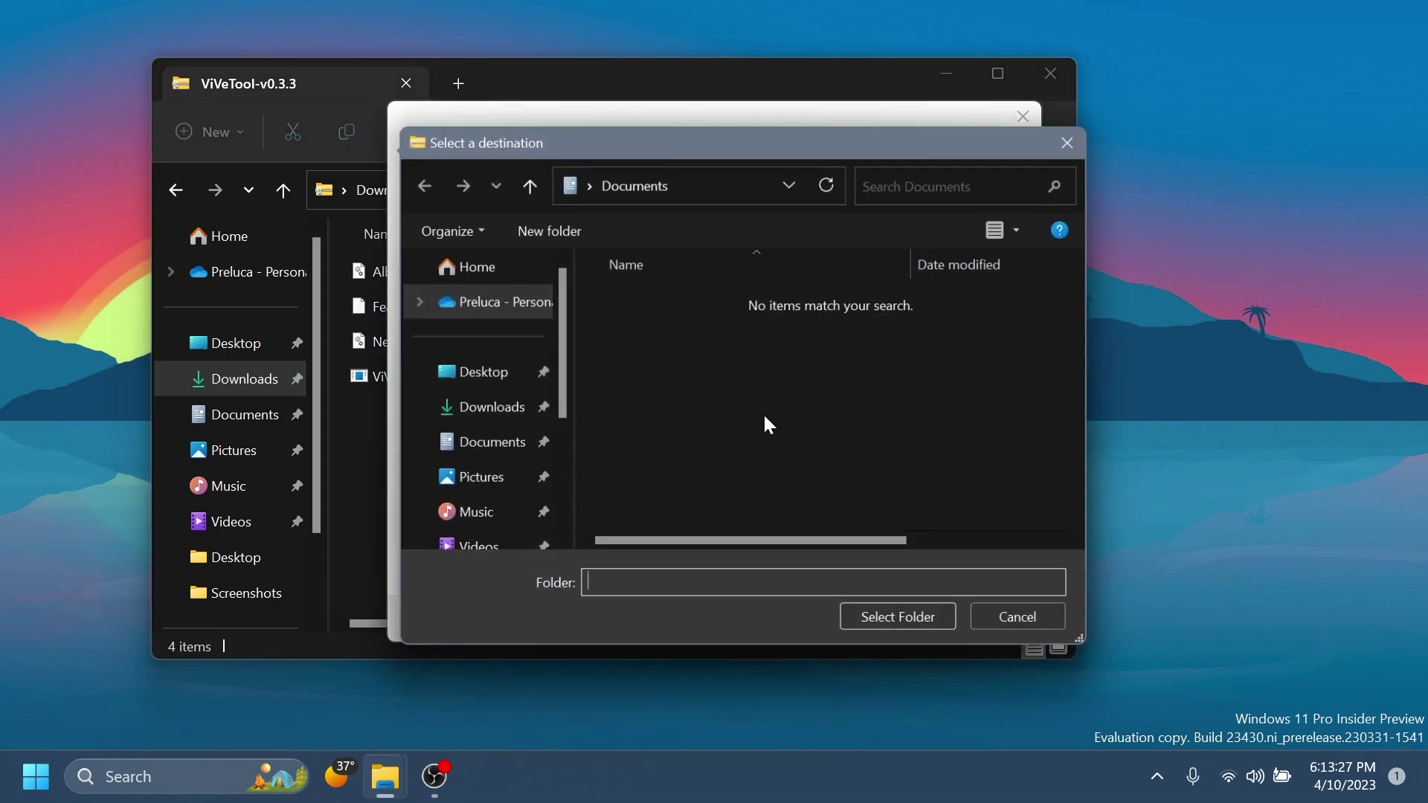
click(470, 482)
double_click(690, 311)
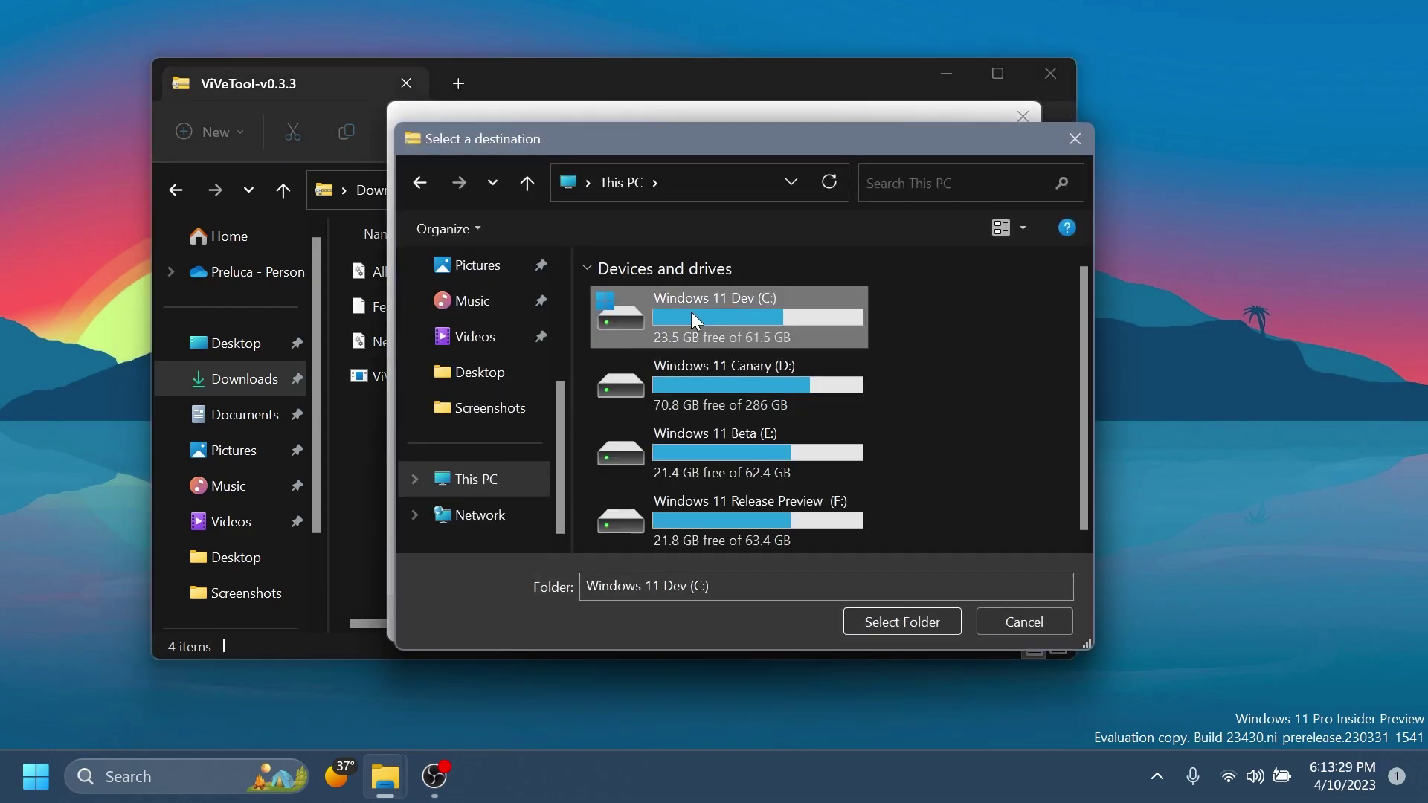
double_click(666, 474)
scroll(753, 351, down, 10)
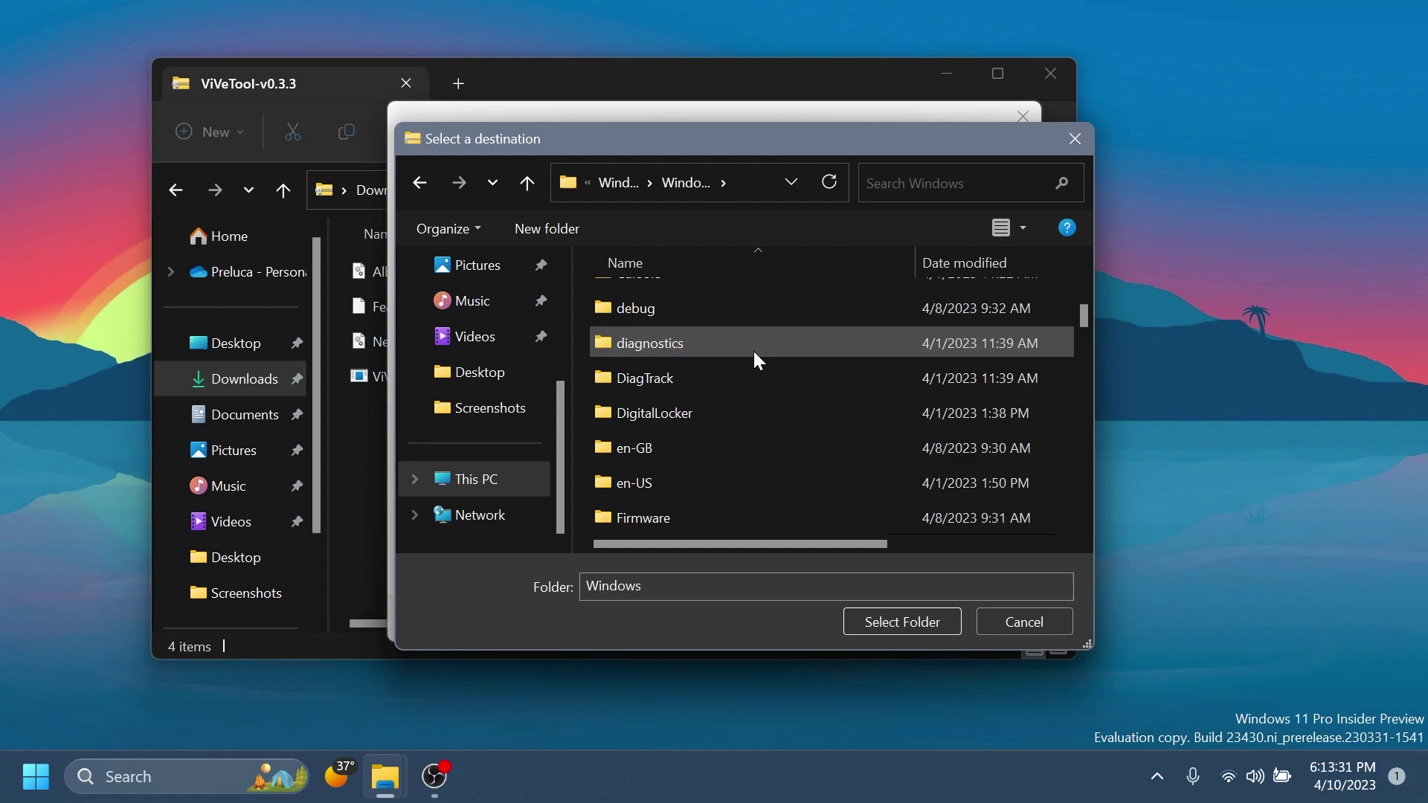
scroll(752, 351, down, 10)
click(753, 343)
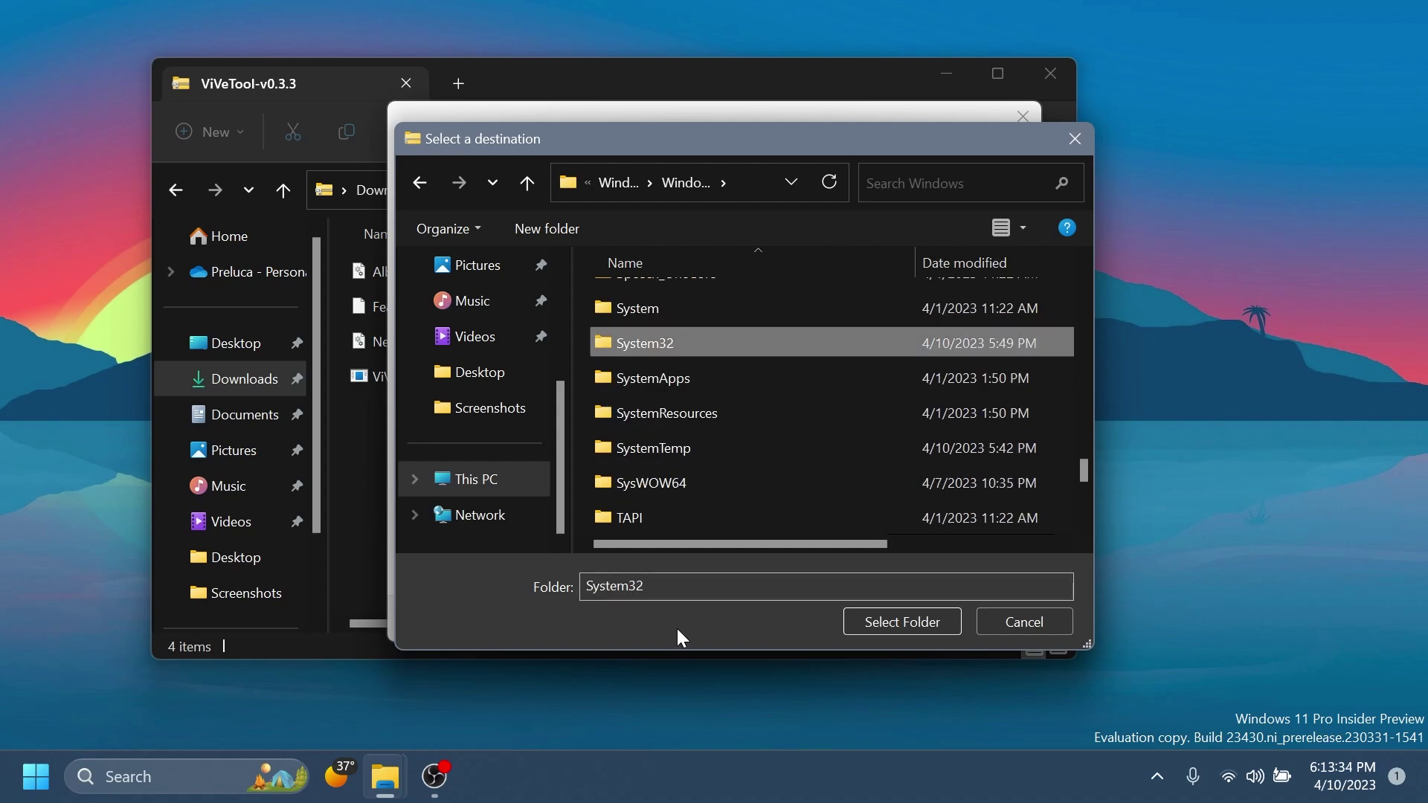
click(892, 631)
Run the extraction, replacing existing files with administrator permission, then close the System32 window
click(896, 621)
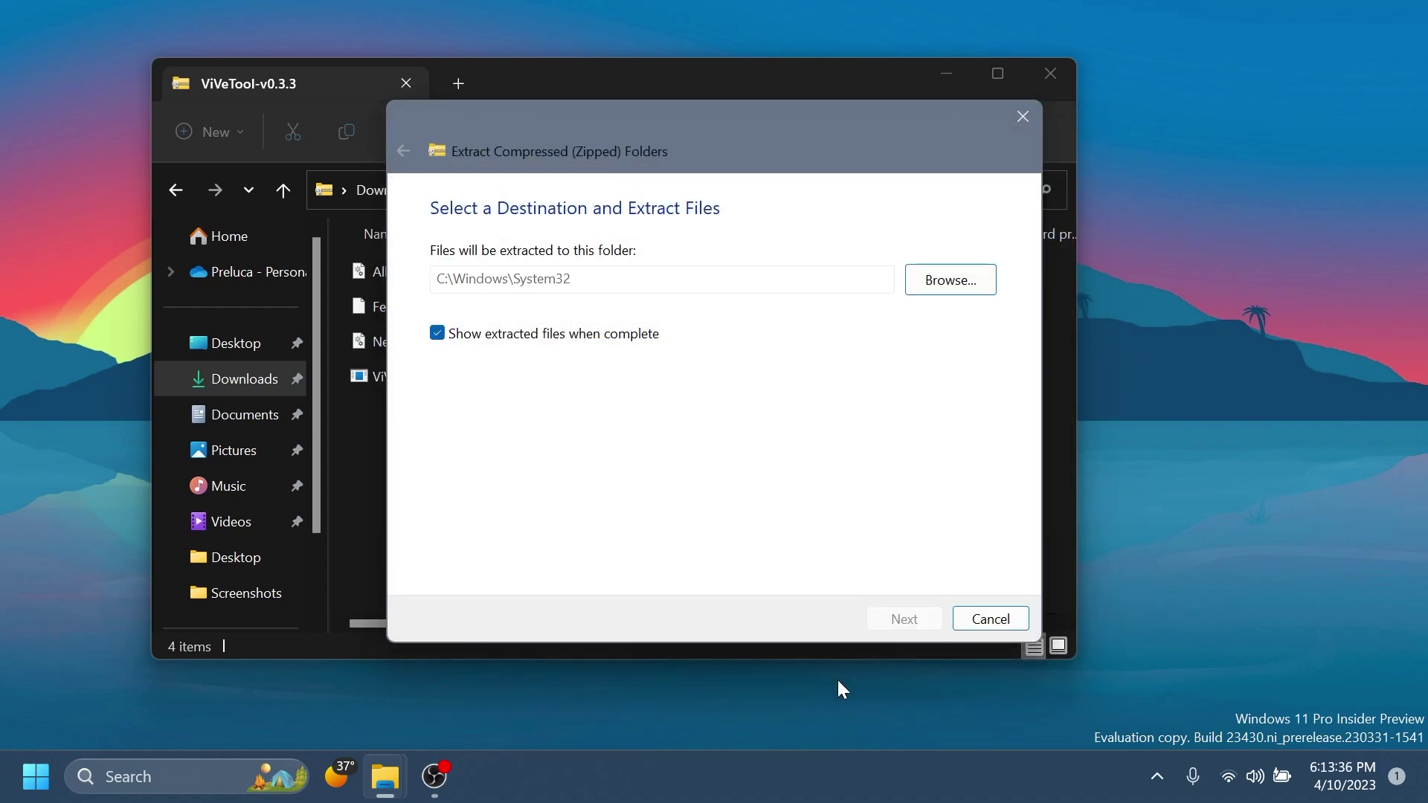
click(380, 311)
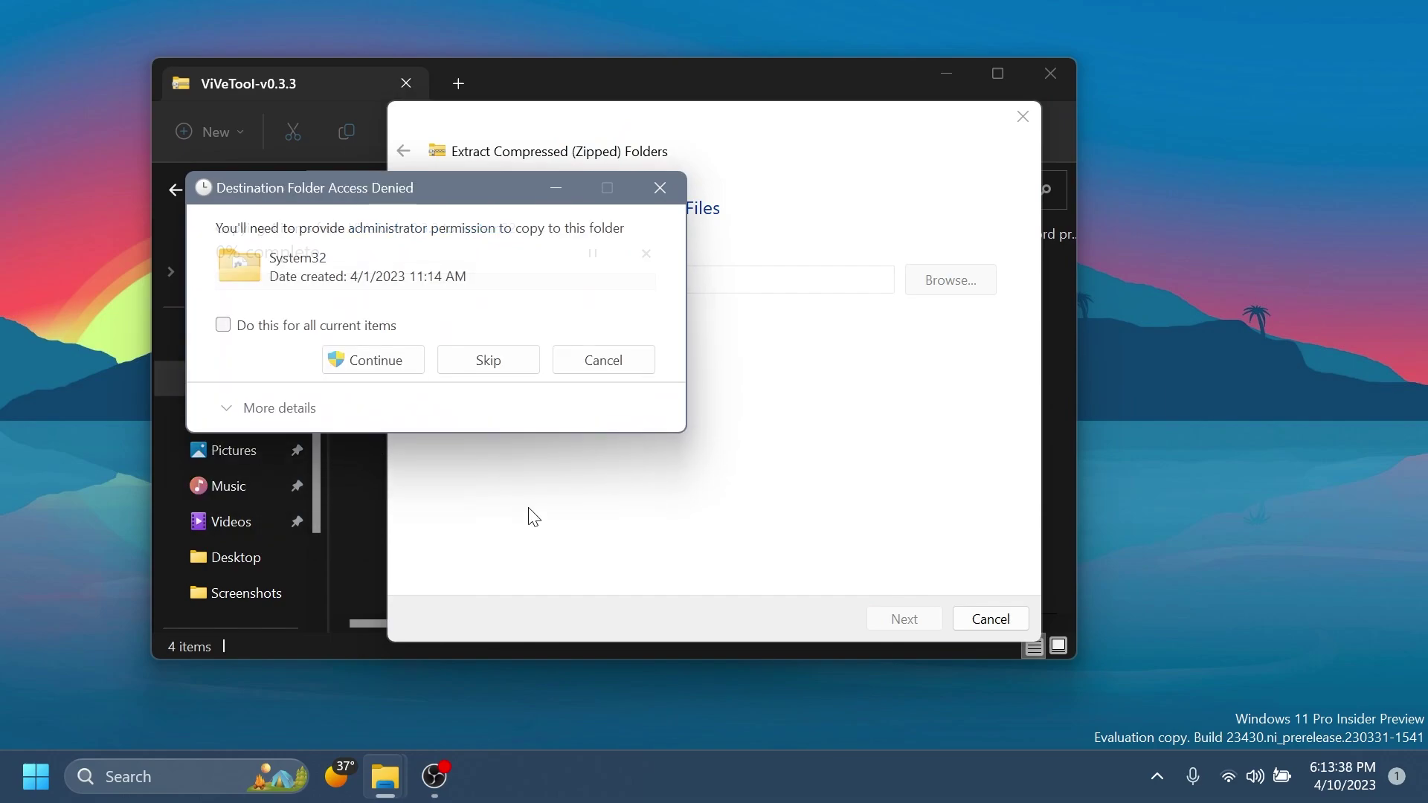
click(366, 364)
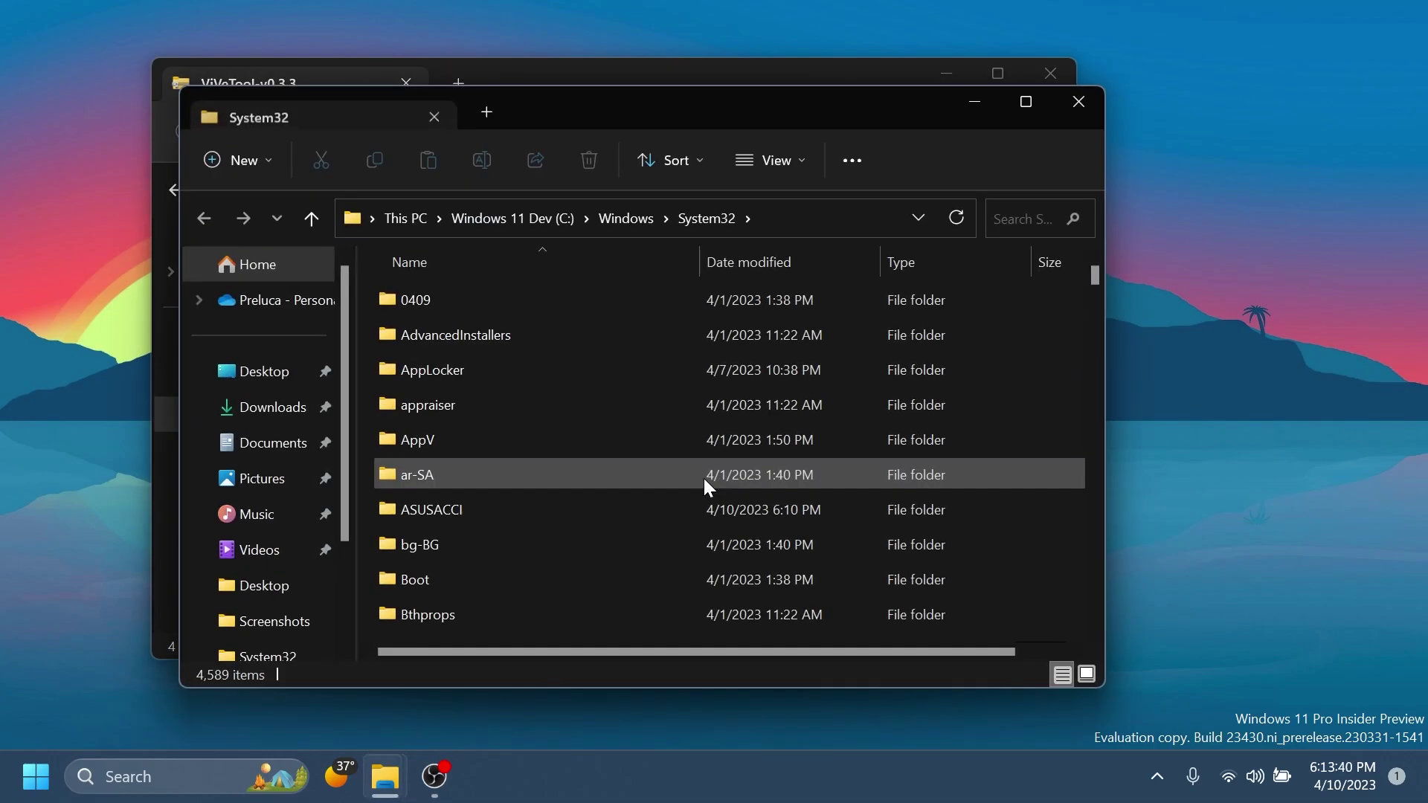
click(1079, 102)
Close the archive window, open an administrator Command Prompt, and run vivetool /enable /id:38613007,42105254
click(1052, 77)
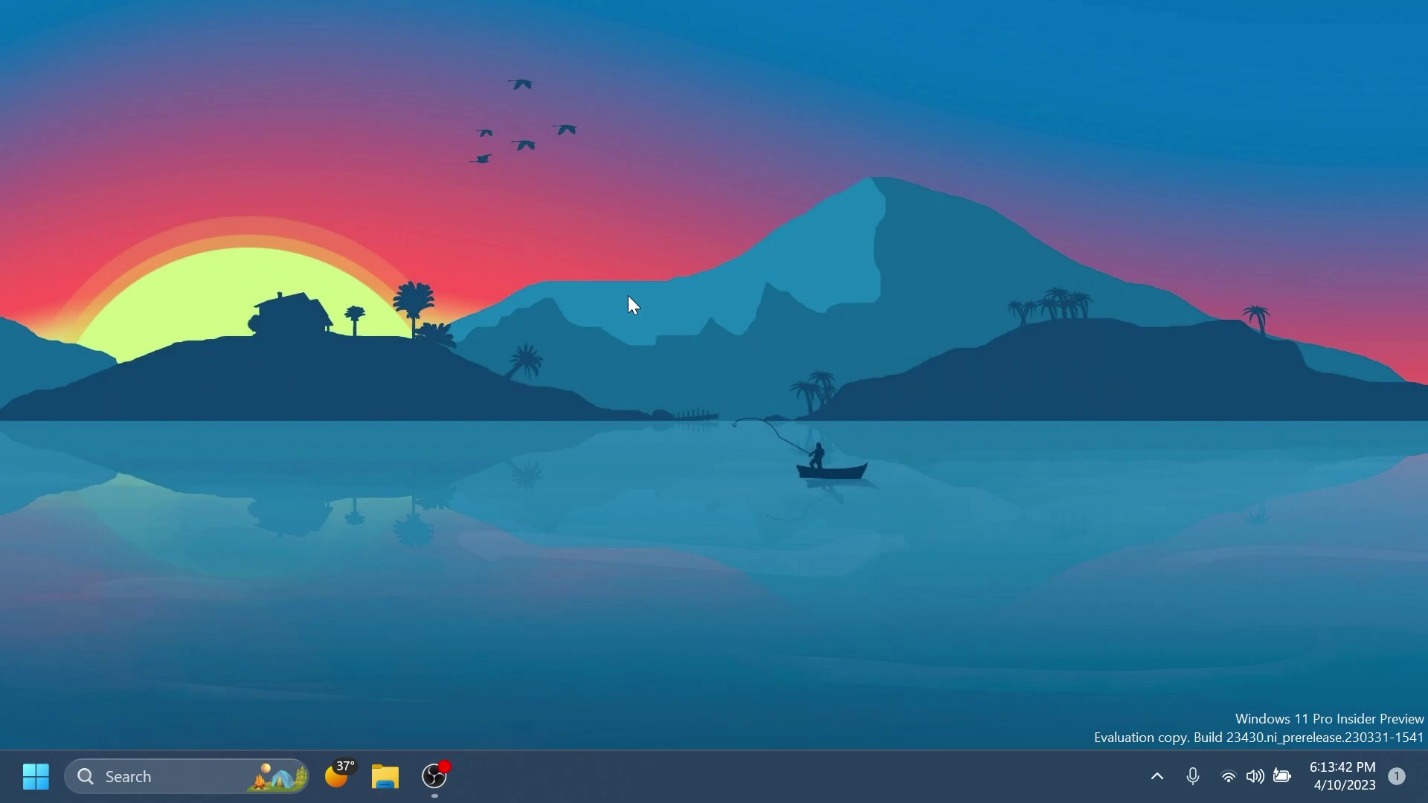
key(super)
text(cmd)
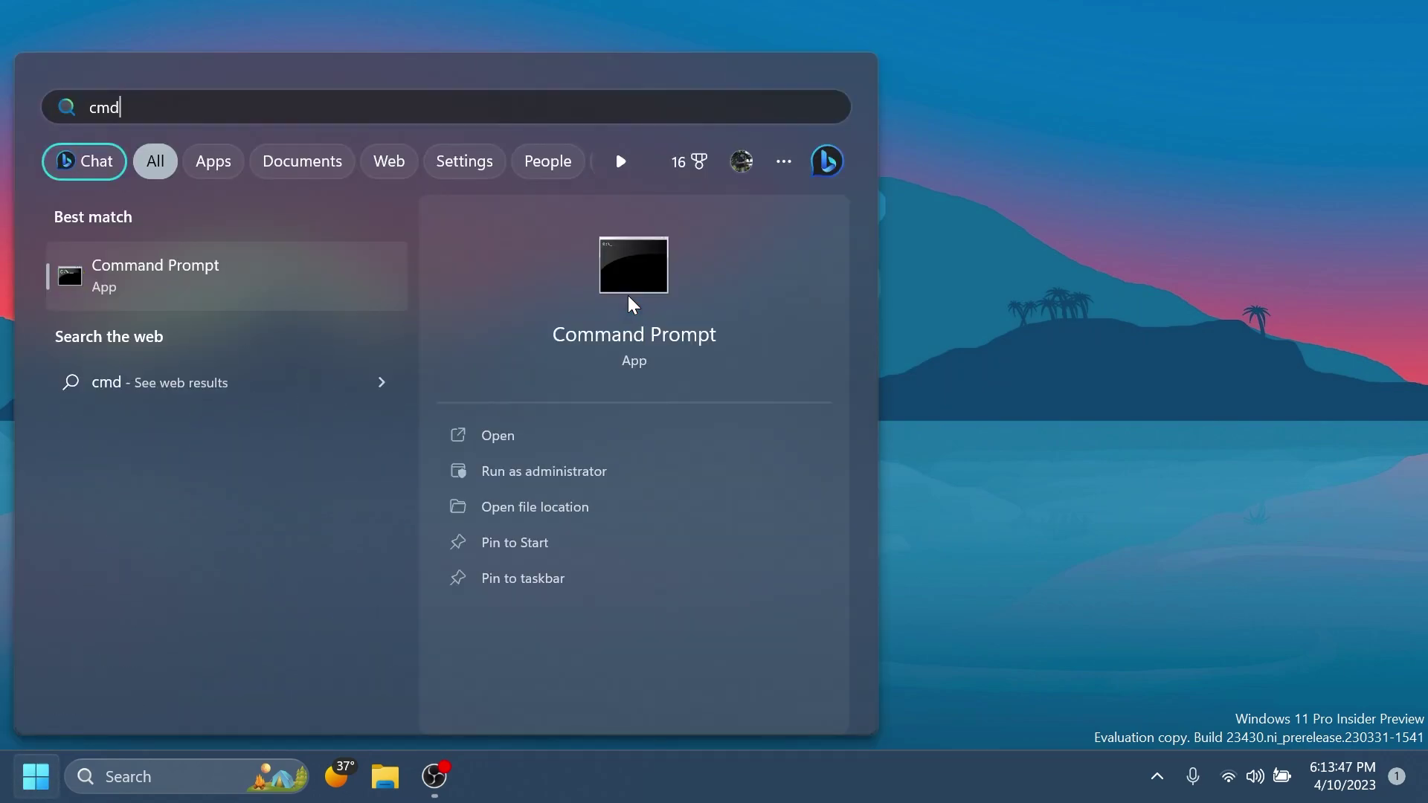
click(541, 473)
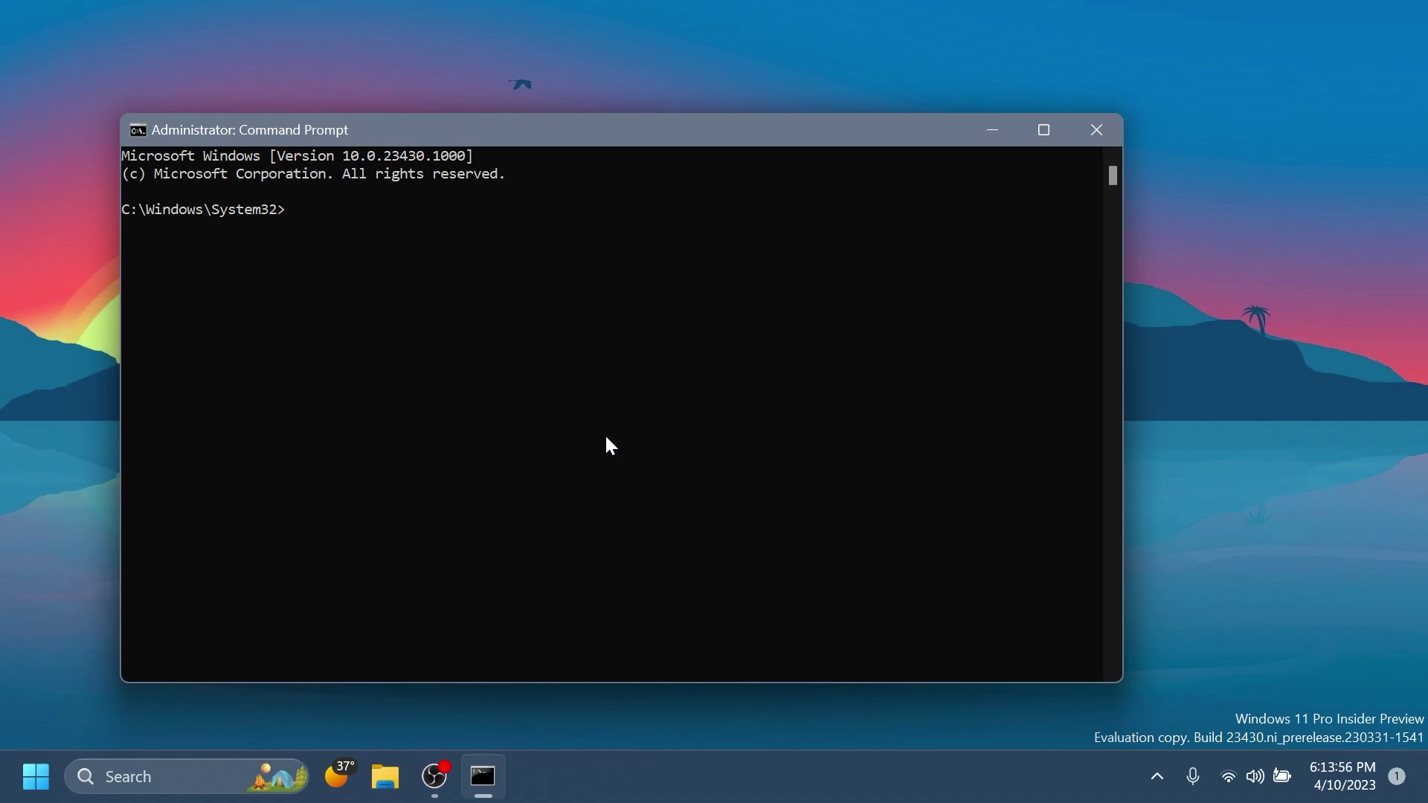
text(vivetool /enable /id:38613007,42105254)
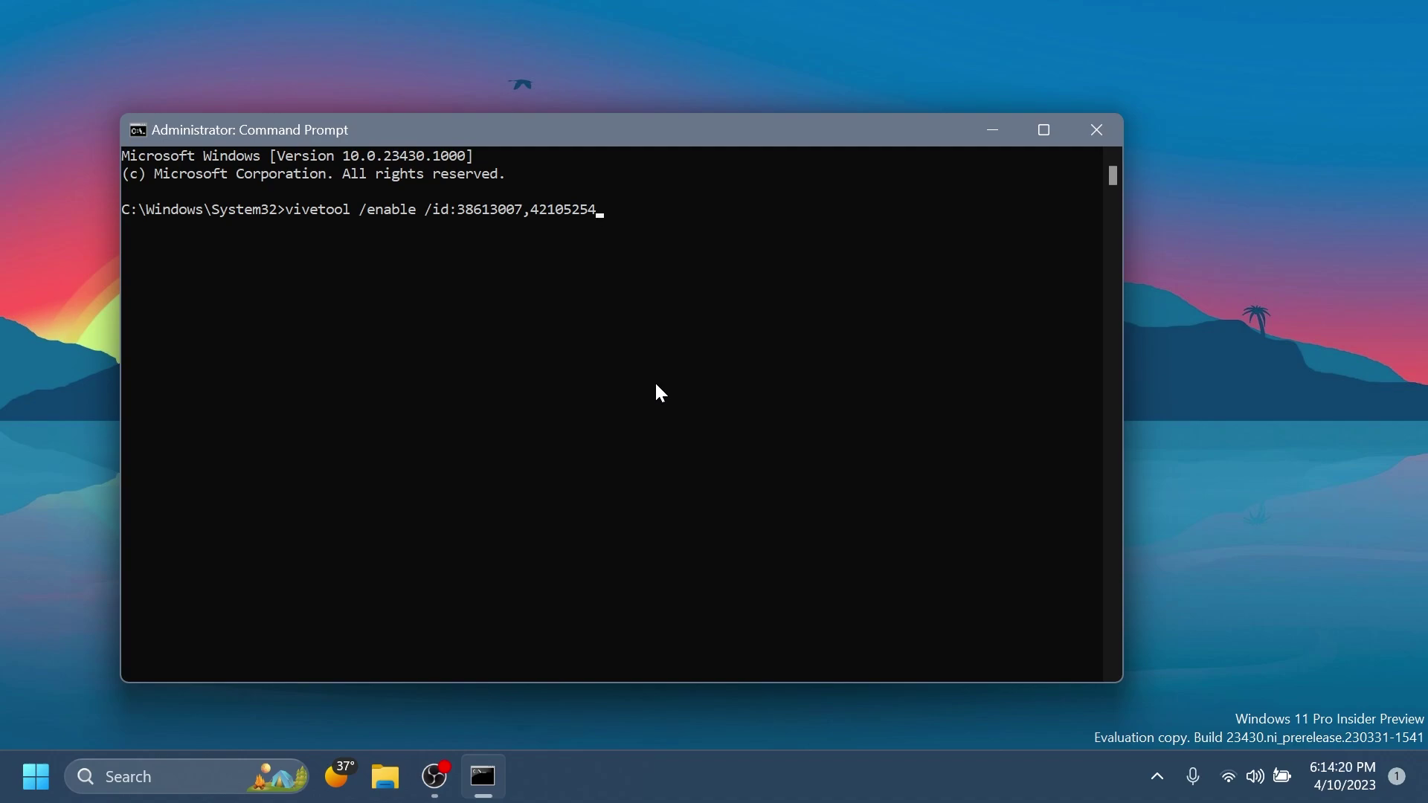
key(Return)
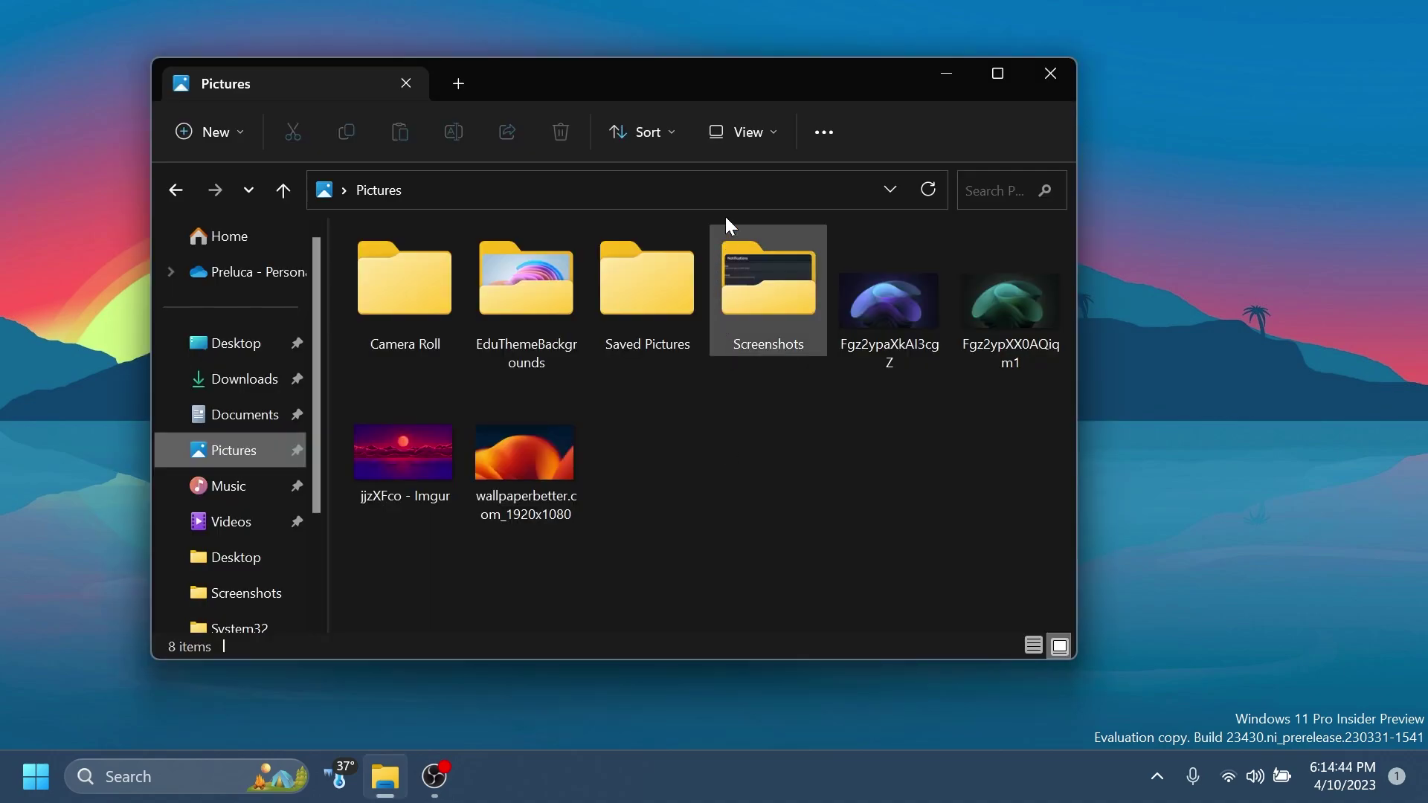
Turn on the Details pane, then widen the Explorer window and the pane
click(760, 132)
mouse_move(730, 510)
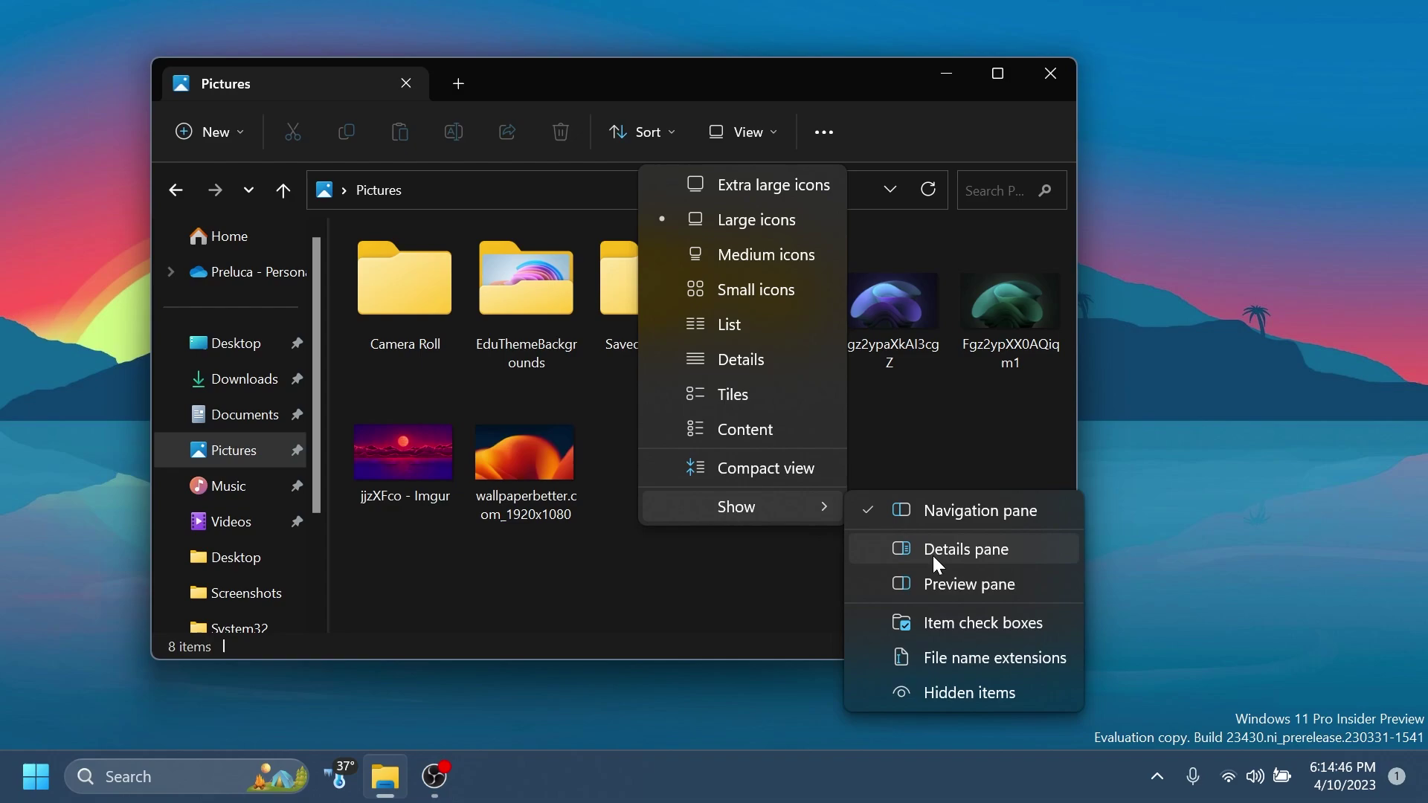
click(933, 554)
drag(1083, 406, 1285, 406)
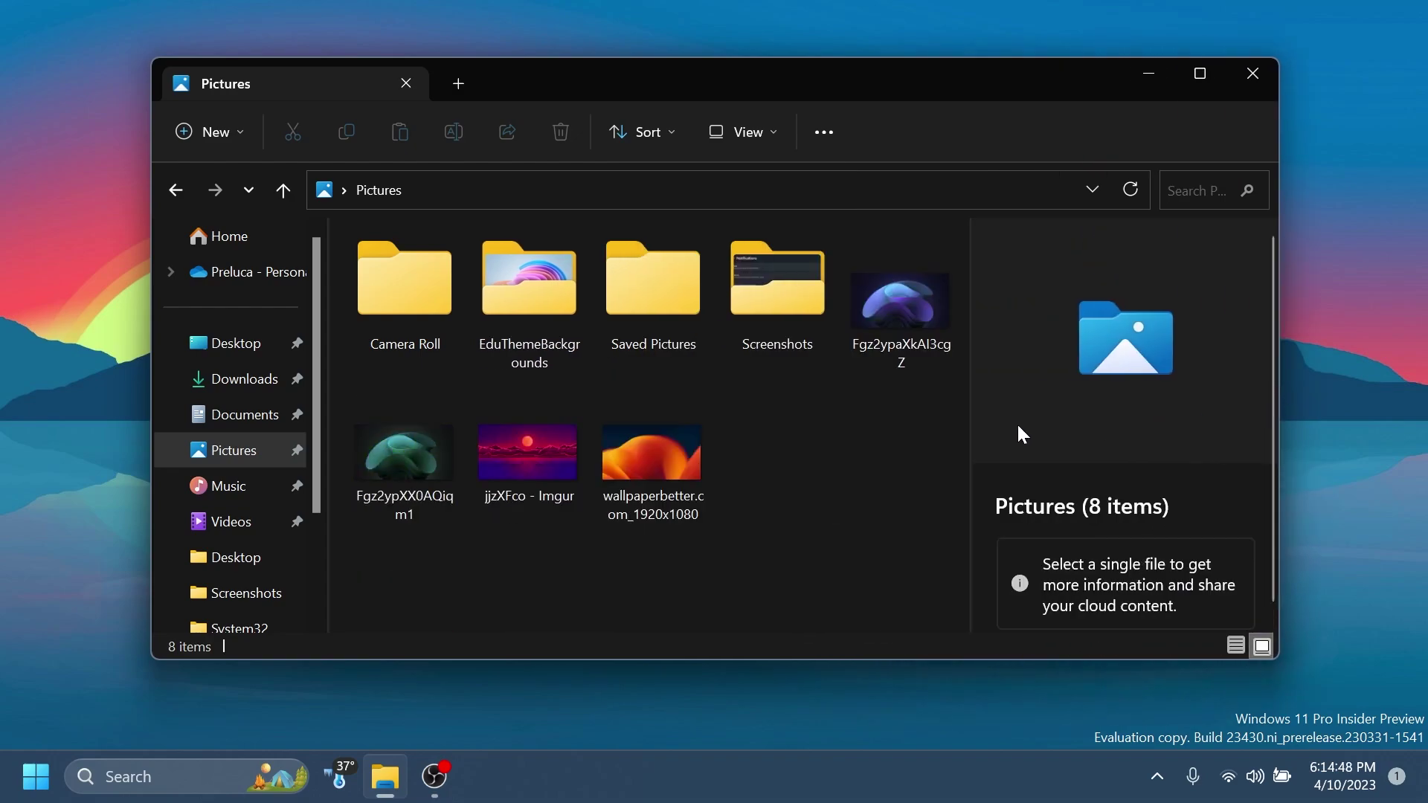
drag(968, 409, 922, 409)
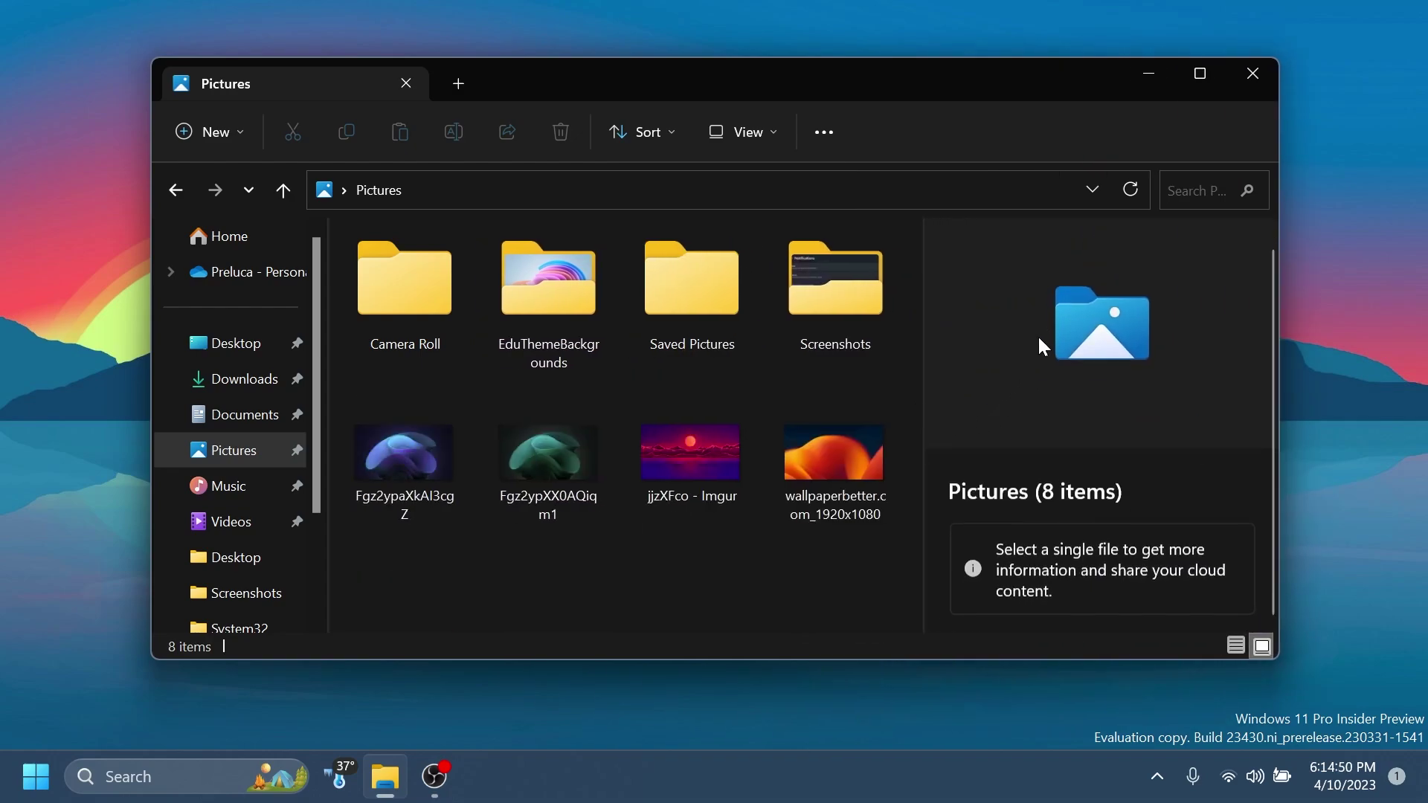
Show the jjzXFco - Imgur image's details and properties, then Camera Roll's details
click(688, 454)
scroll(1149, 357, down, 2)
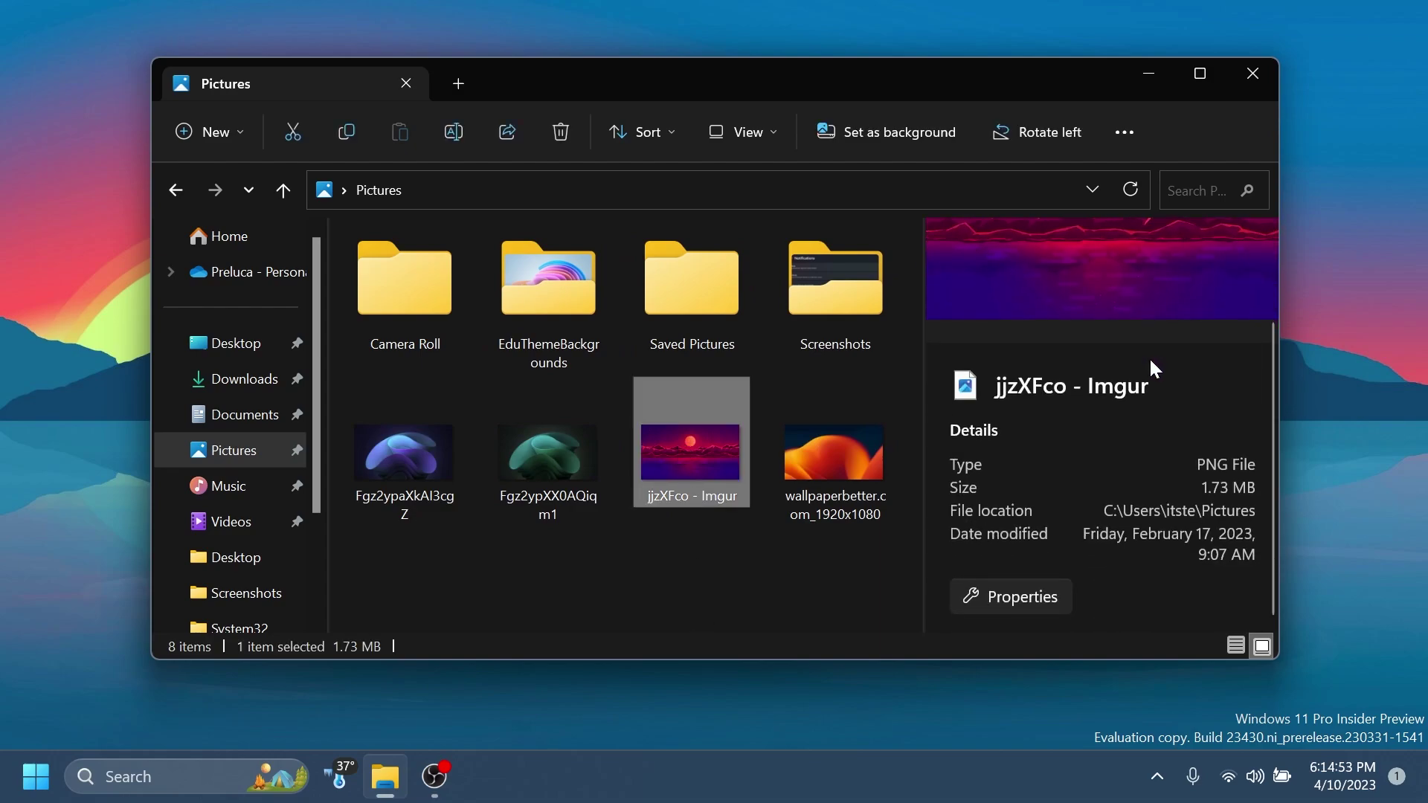
scroll(1146, 361, up, 2)
scroll(1141, 369, down, 3)
scroll(1056, 410, up, 3)
click(1003, 598)
drag(1132, 187, 1056, 146)
click(1298, 136)
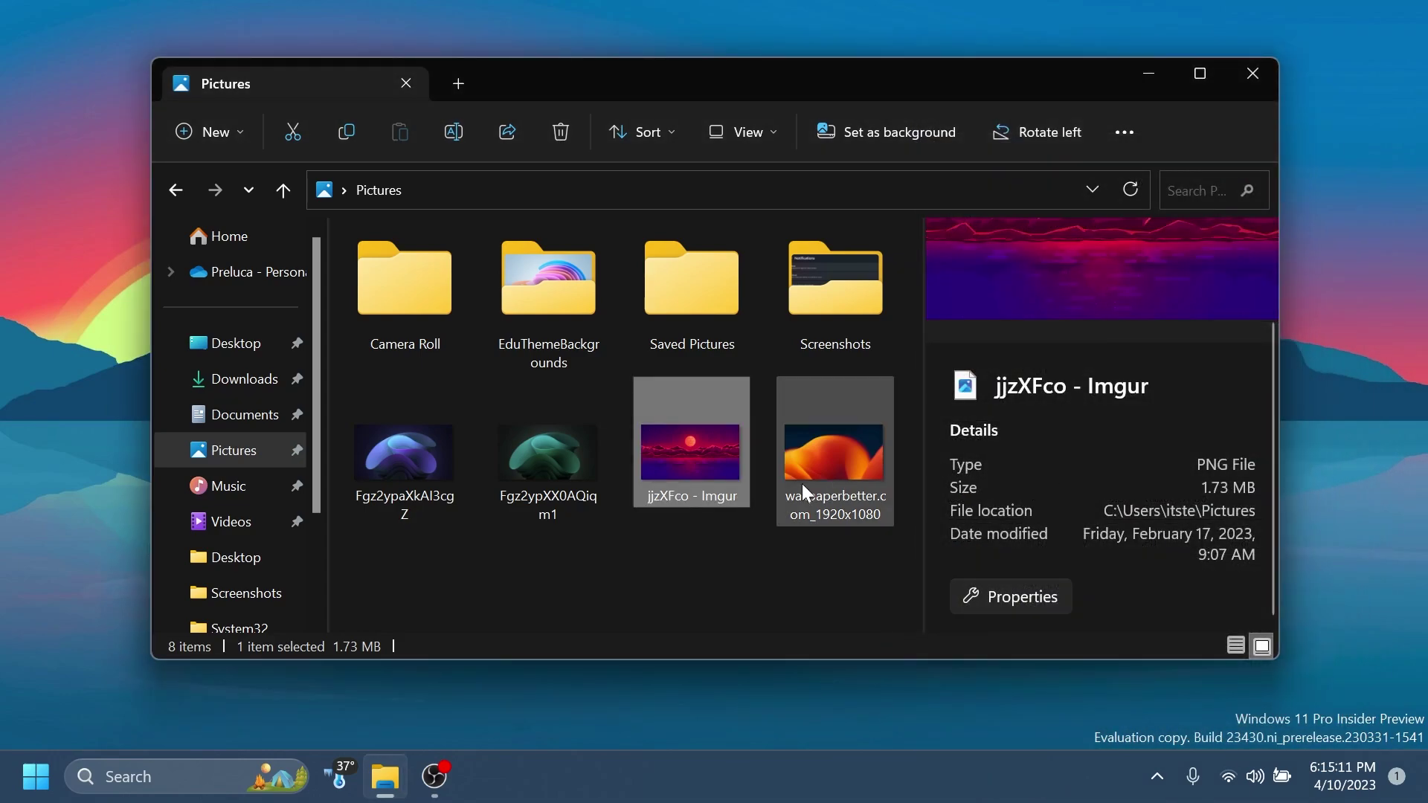
key(Home)
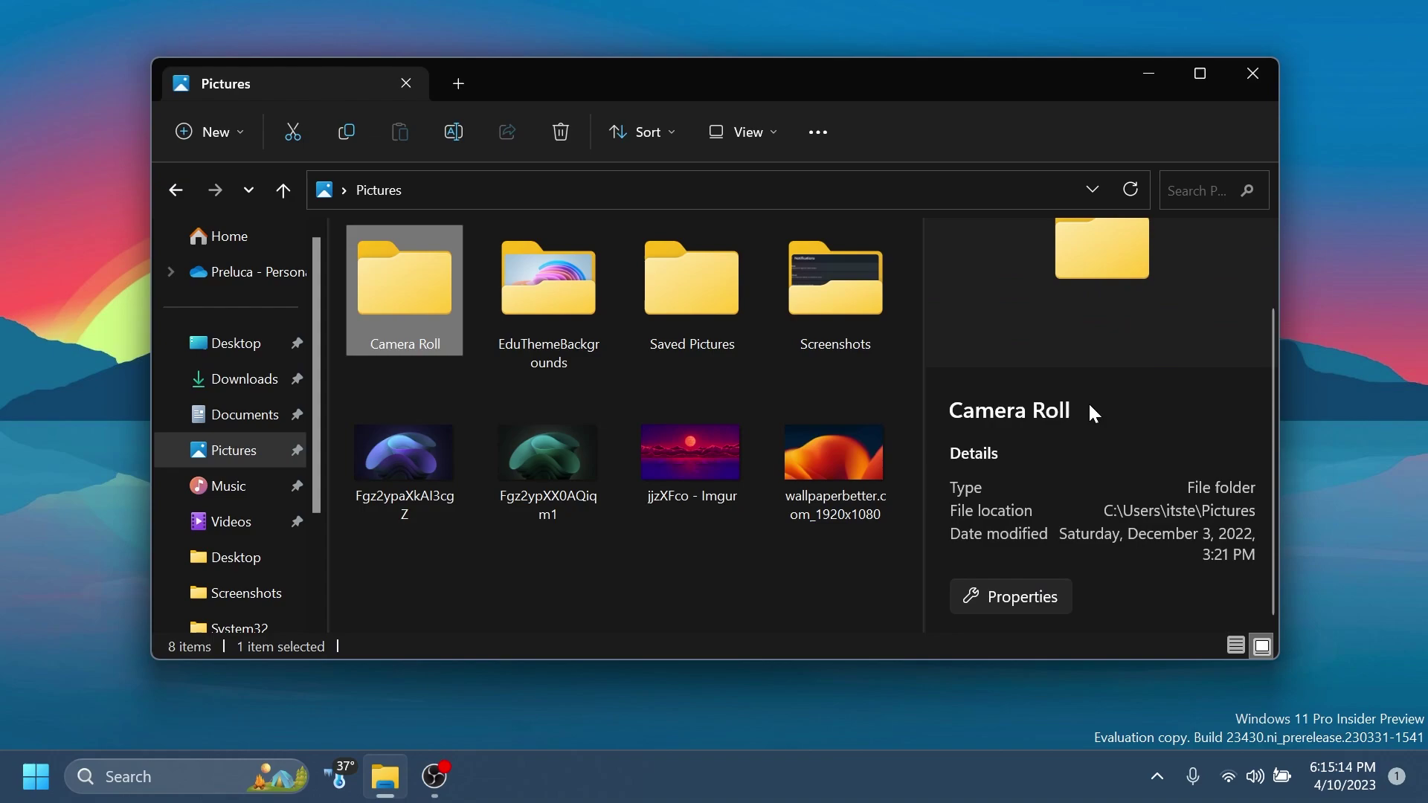
click(1015, 596)
drag(1140, 208, 1047, 181)
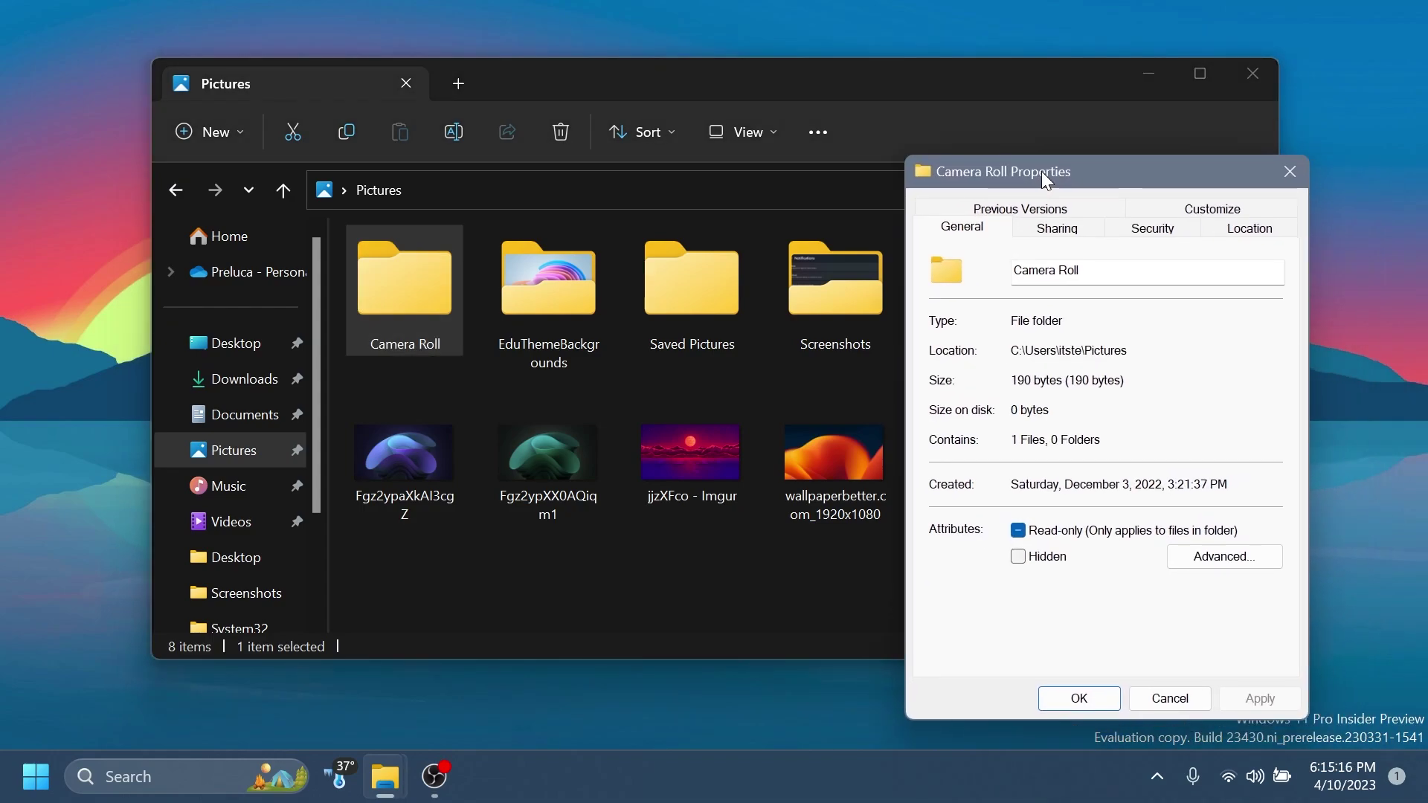
click(1286, 170)
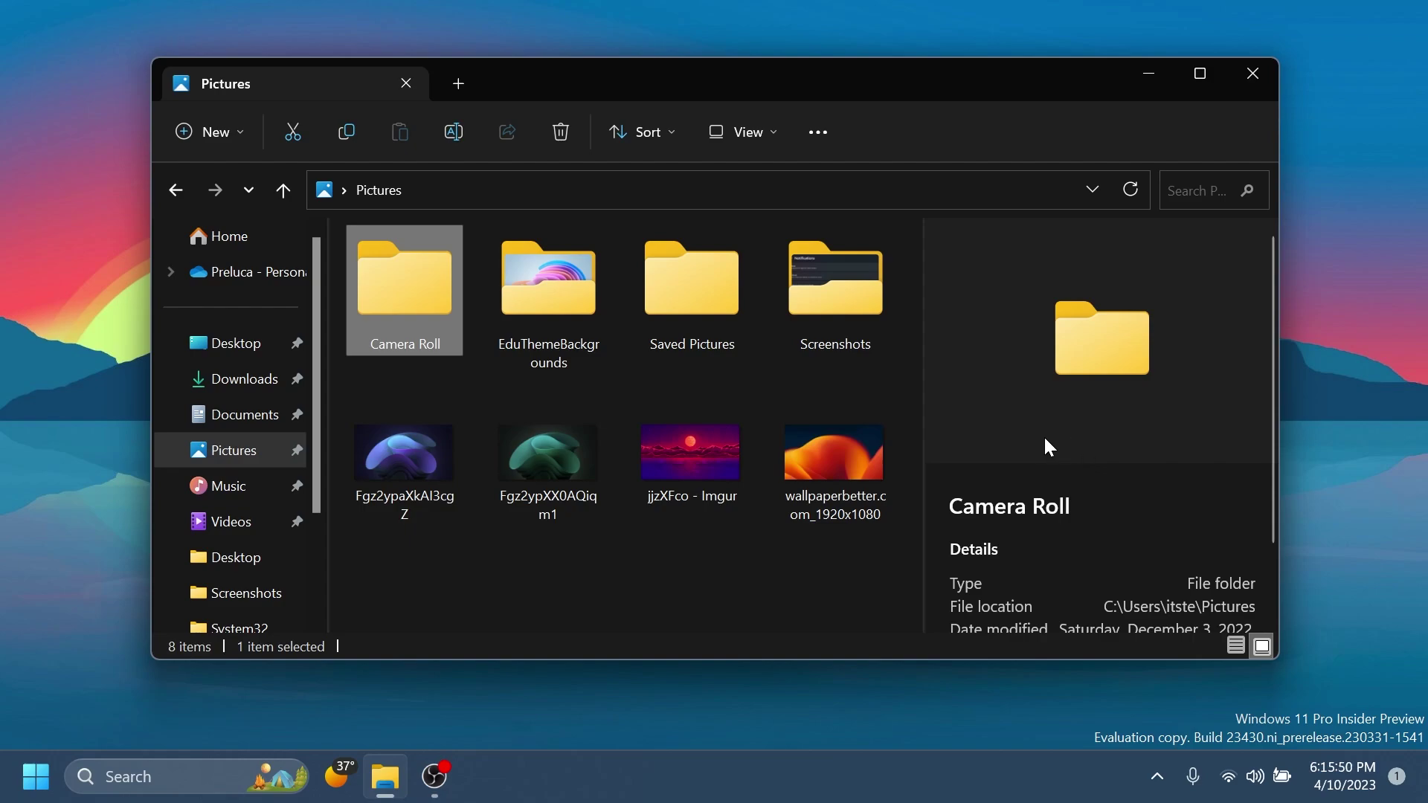
scroll(1044, 439, down, 2)
scroll(1045, 439, up, 2)
scroll(1045, 440, down, 2)
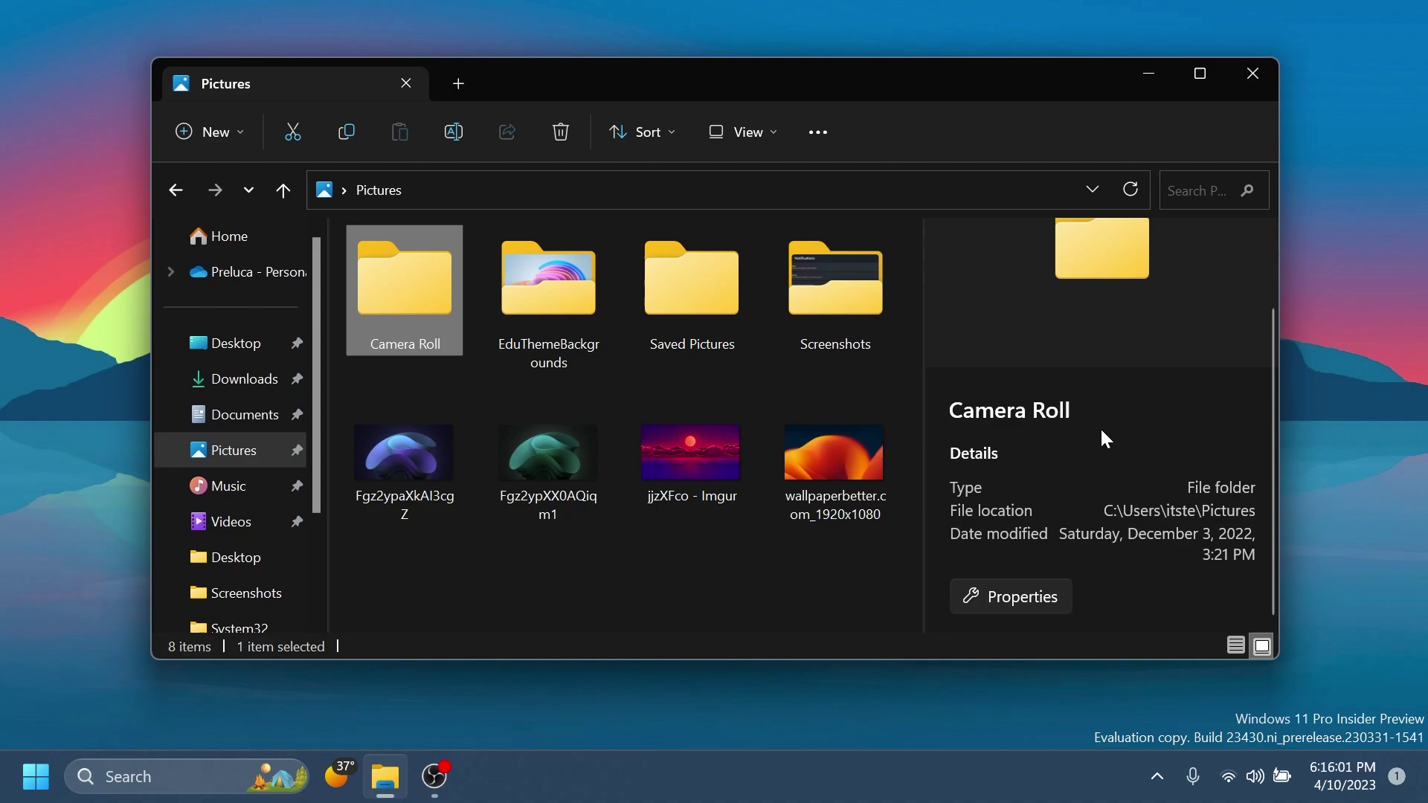
scroll(1101, 432, up, 2)
scroll(1101, 432, down, 2)
scroll(1084, 407, up, 2)
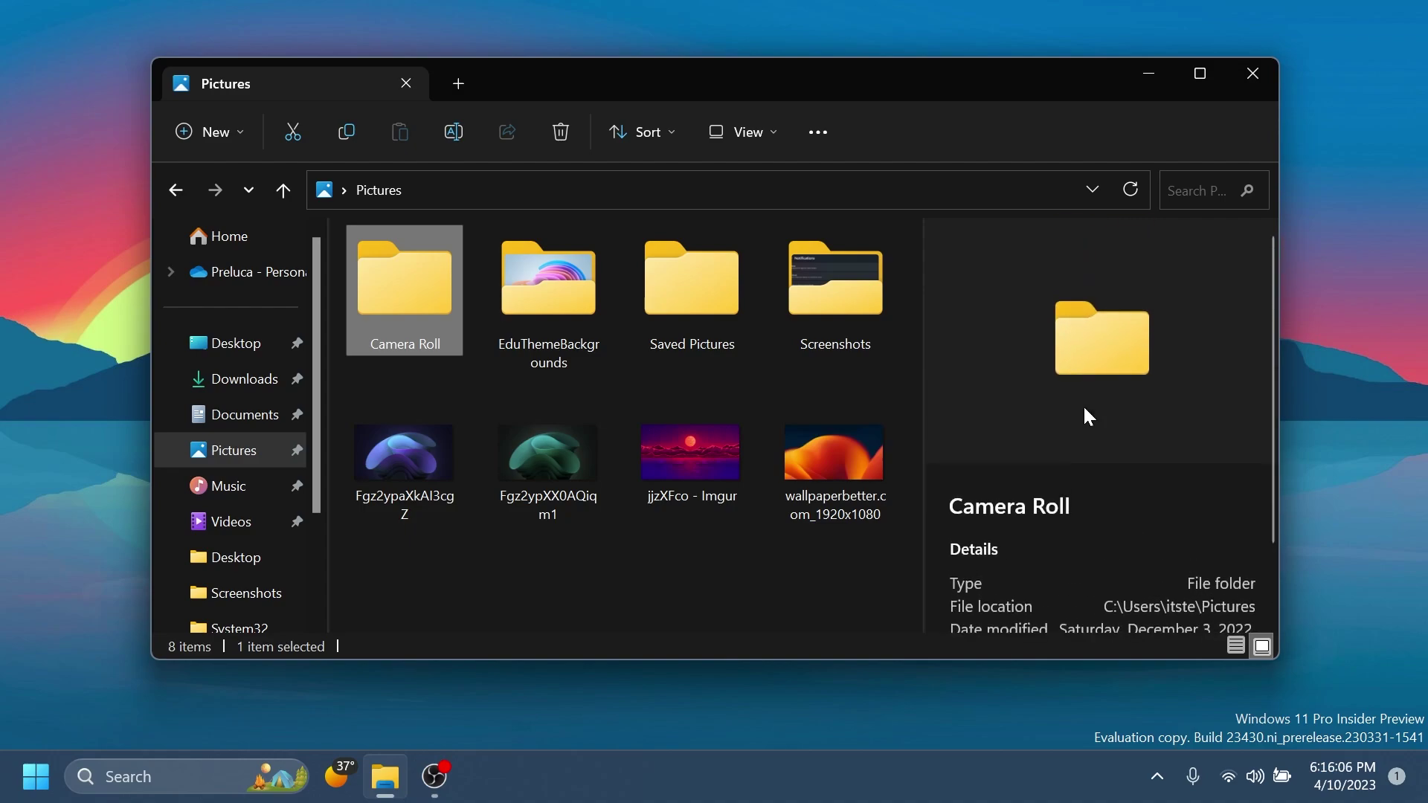
scroll(1088, 417, down, 2)
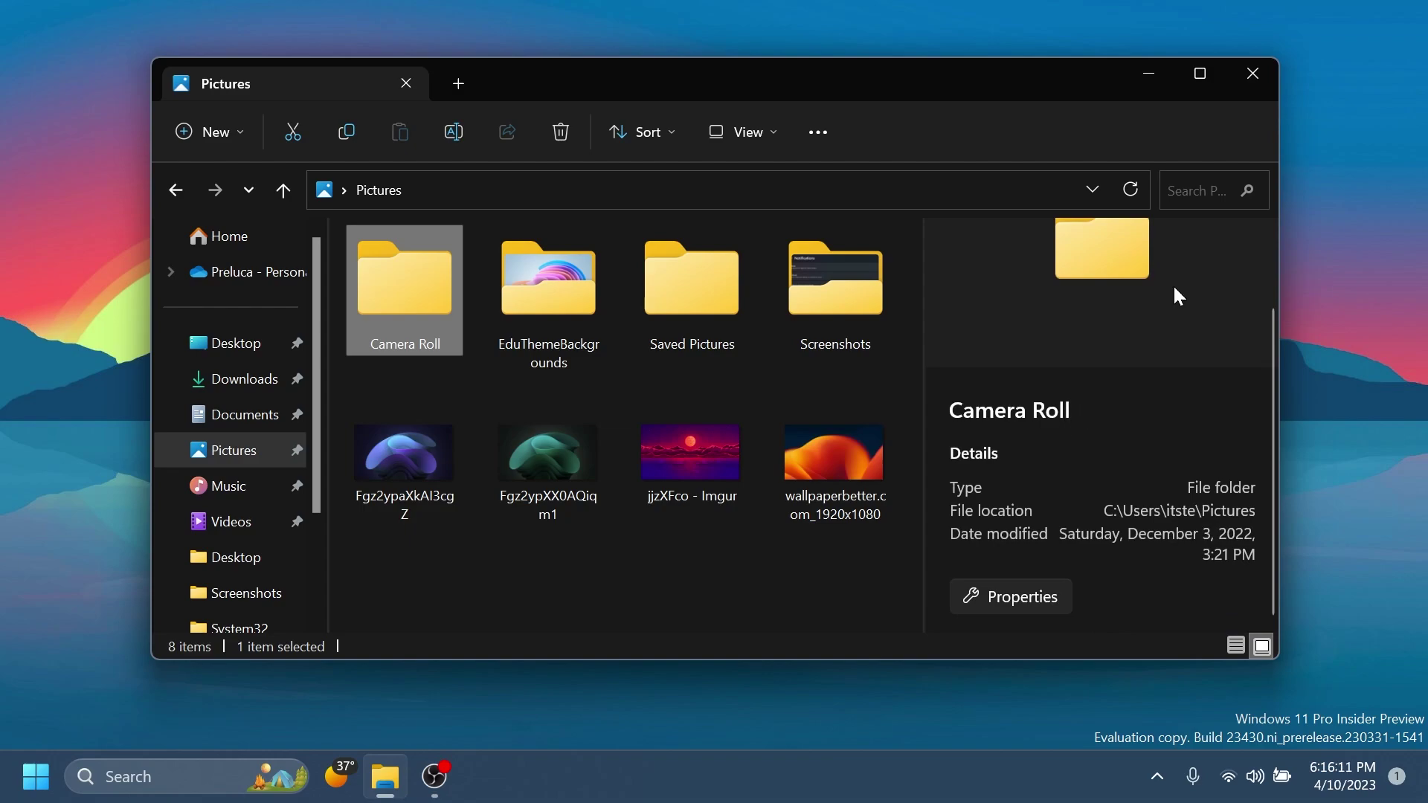
Close File Explorer and launch Command Prompt as administrator from a Start search for cmd
click(1253, 71)
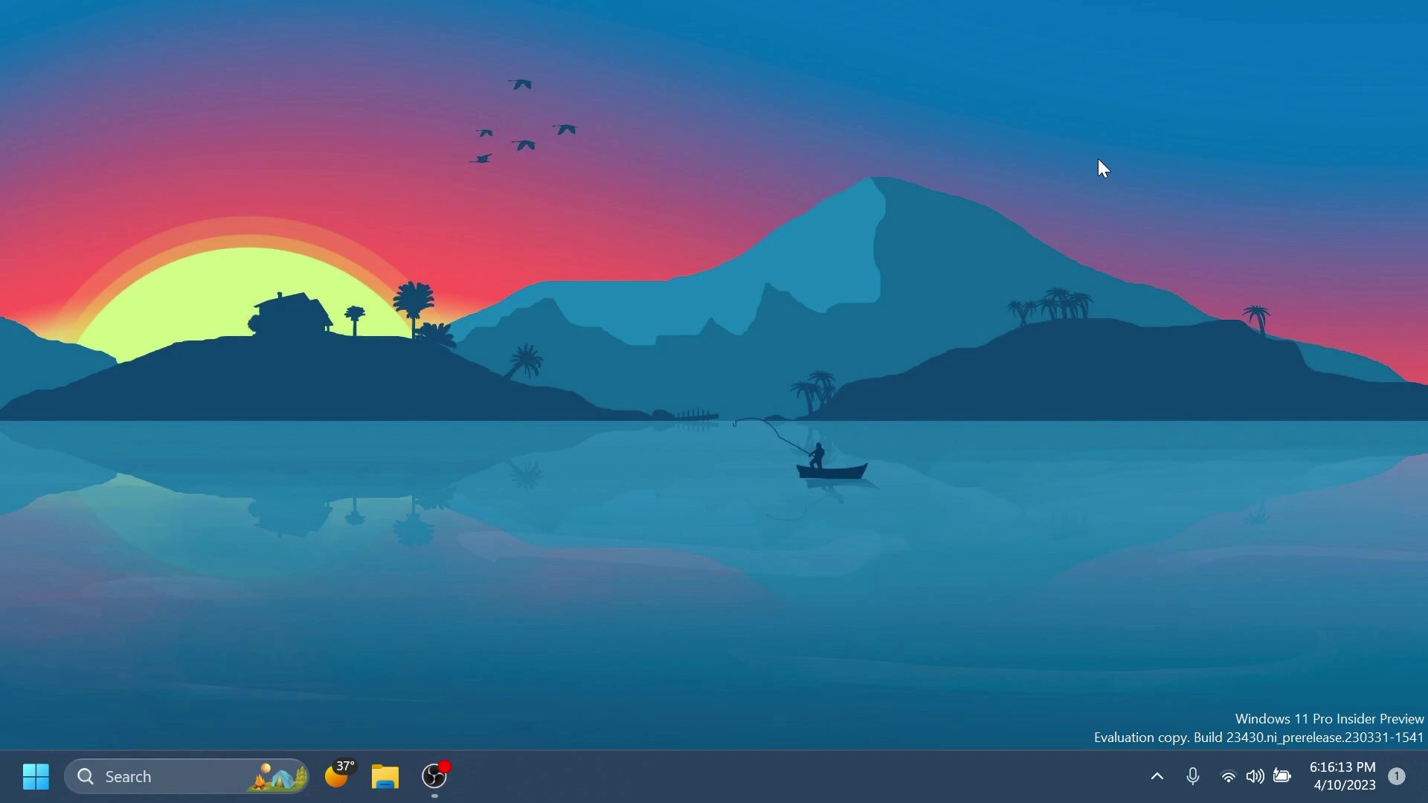
key(super)
text(cmd)
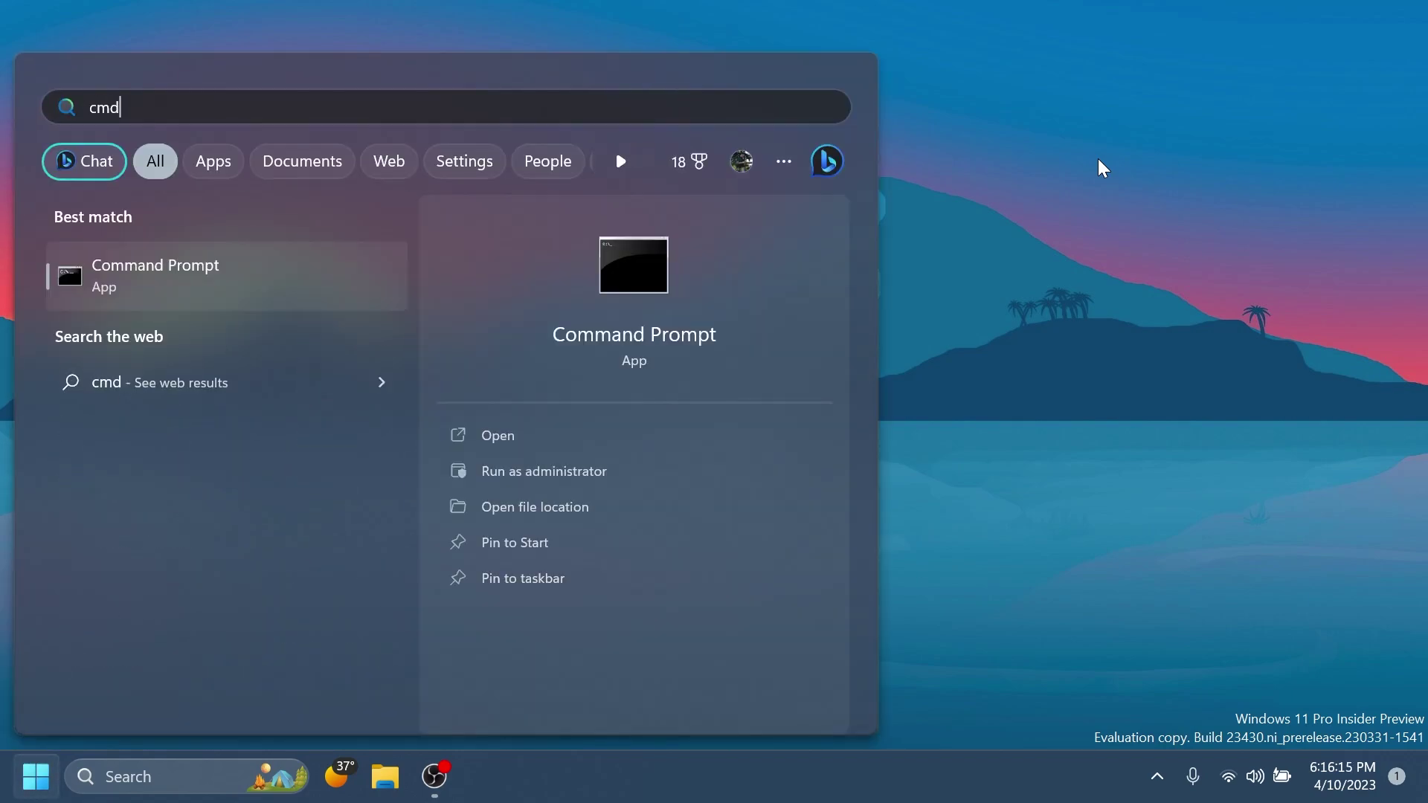
click(481, 471)
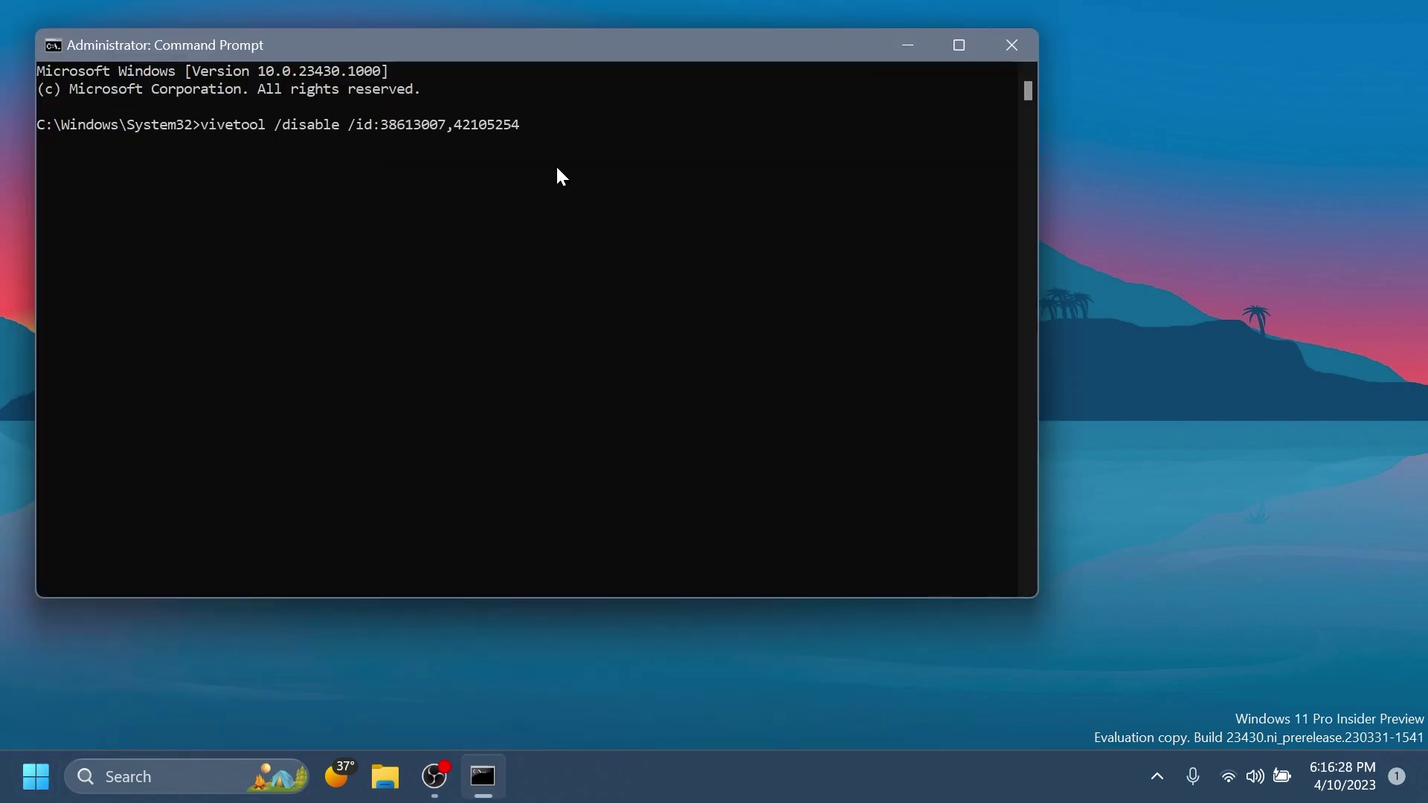